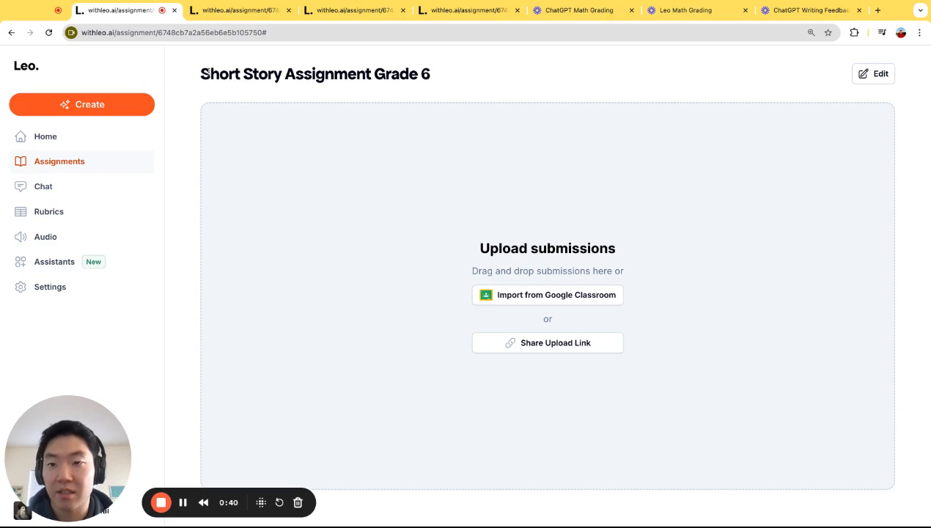
Open the Short Story Assignment Grade 6 for editing and review its assignment name and question.
triple_click(200, 73)
click(467, 77)
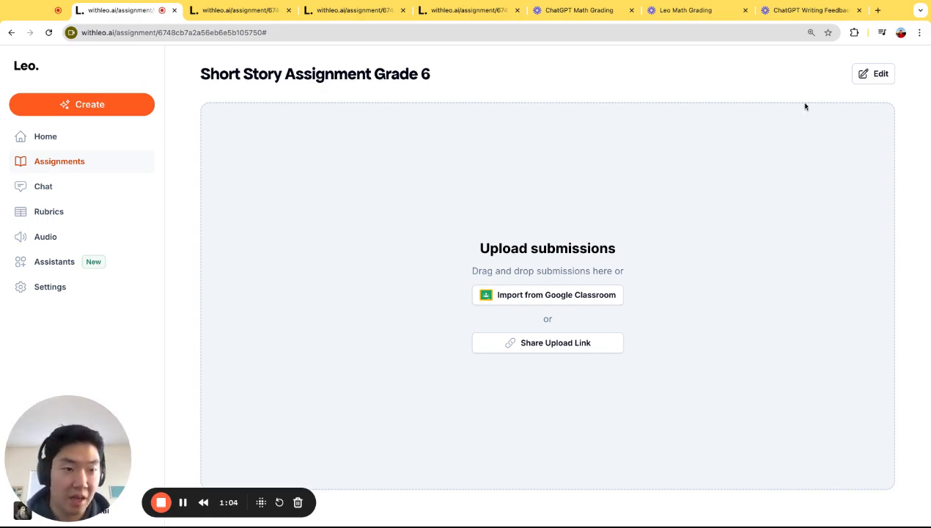
click(877, 74)
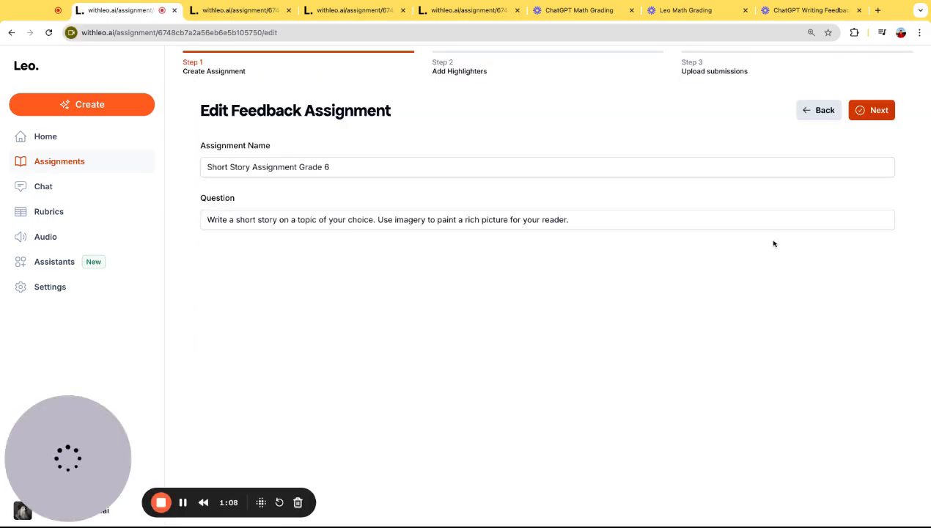
drag(206, 167, 354, 167)
click(356, 167)
click(238, 219)
drag(207, 218, 570, 219)
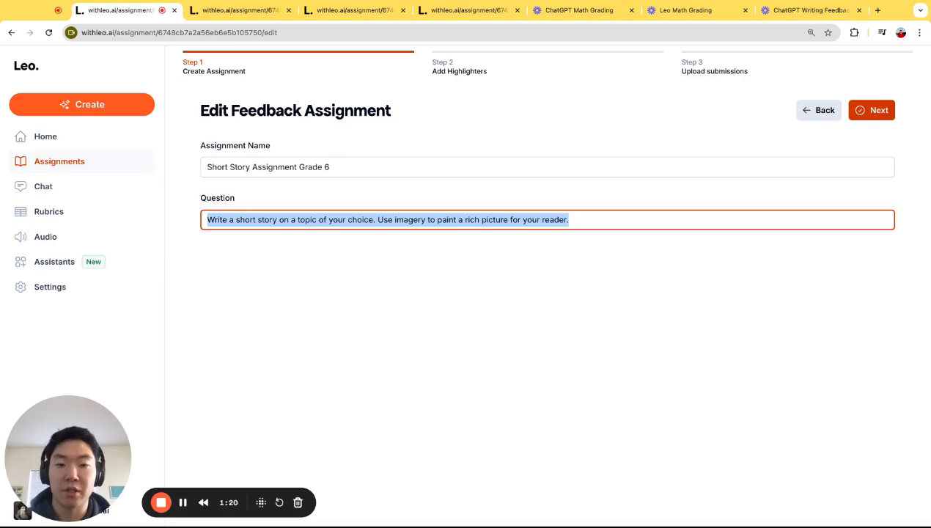
click(416, 263)
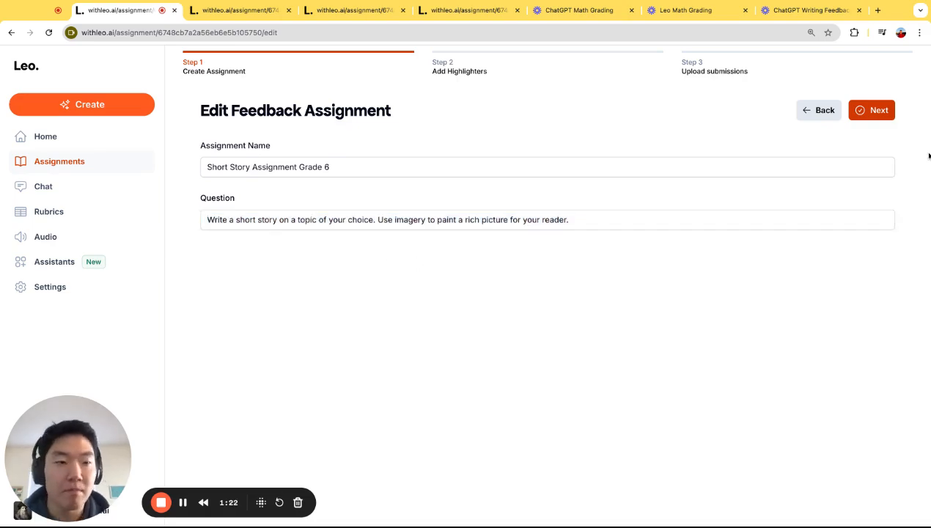
Continue to the highlighters, review the Grammar, Spelling and Imagery settings, and save the assignment.
click(873, 110)
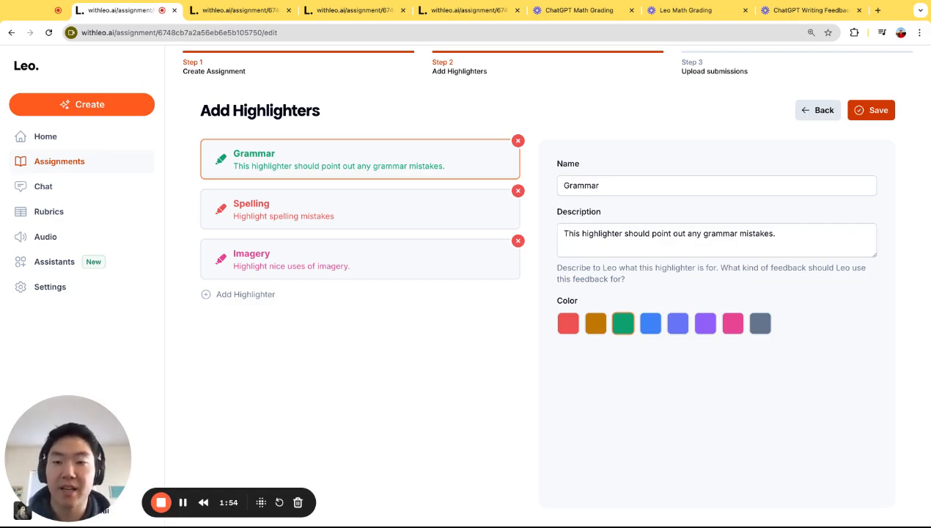
click(413, 209)
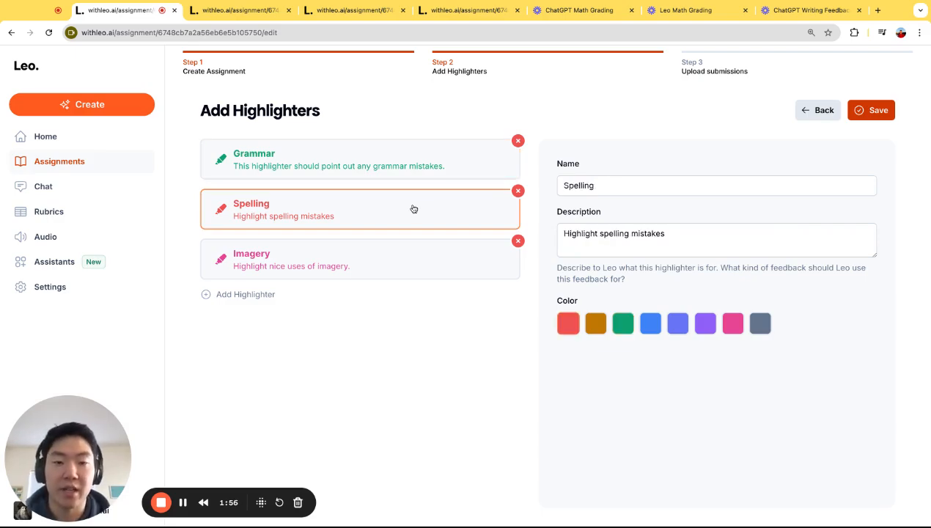
click(337, 255)
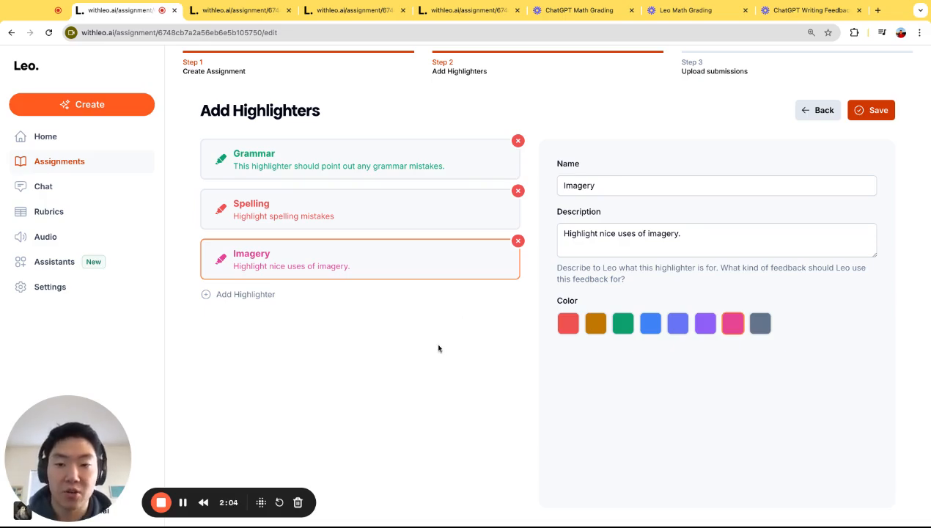
click(683, 236)
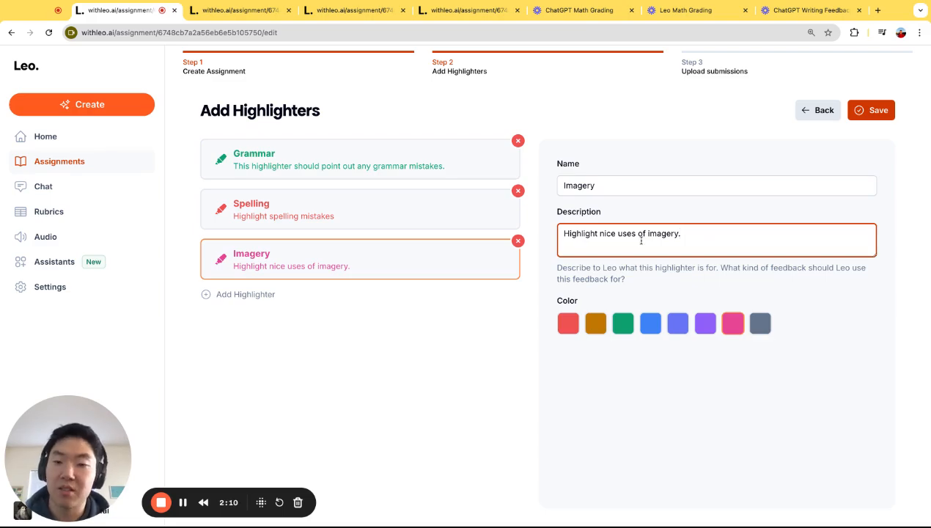
click(403, 371)
click(876, 111)
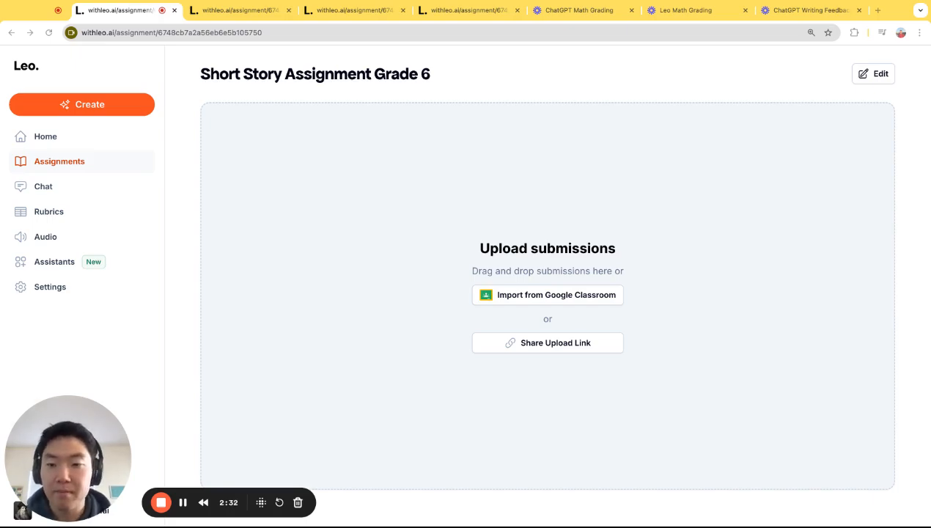
Upload the six student story documents to the assignment and annotate all submissions.
drag(528, 410, 528, 223)
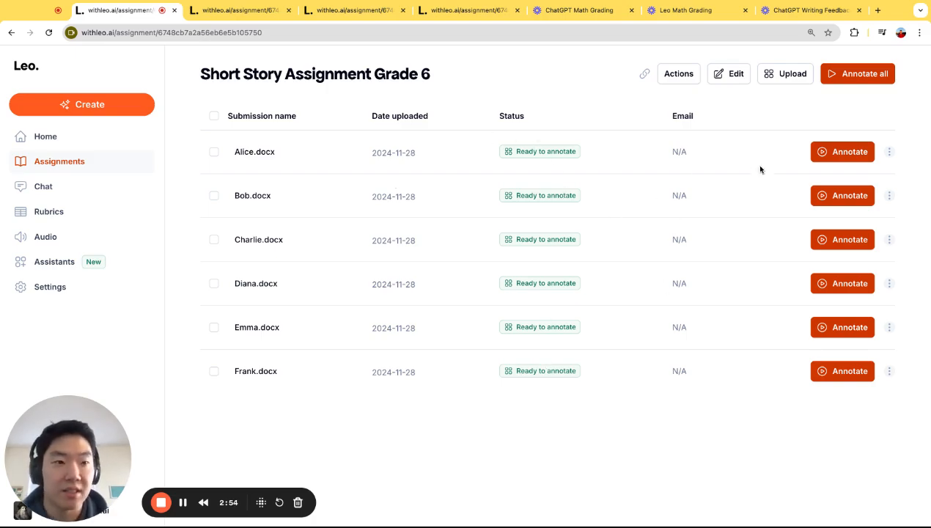
click(859, 80)
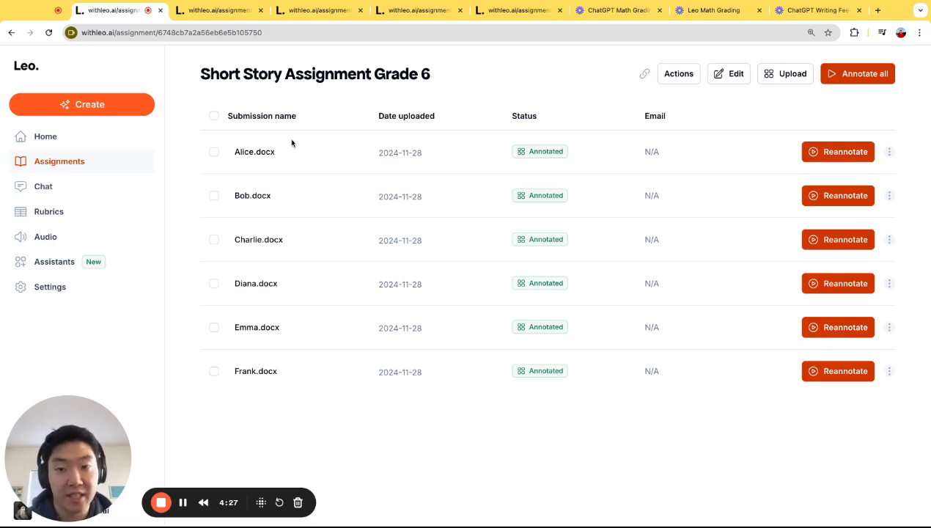
Open the first annotated submission and examine its highlighted passages and the grammar, spelling and imagery comments.
click(258, 153)
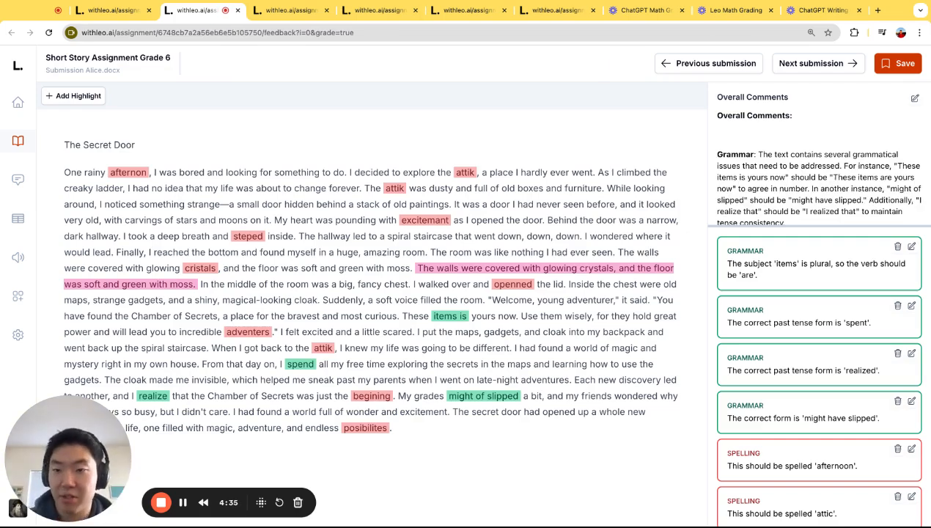
drag(66, 145, 135, 146)
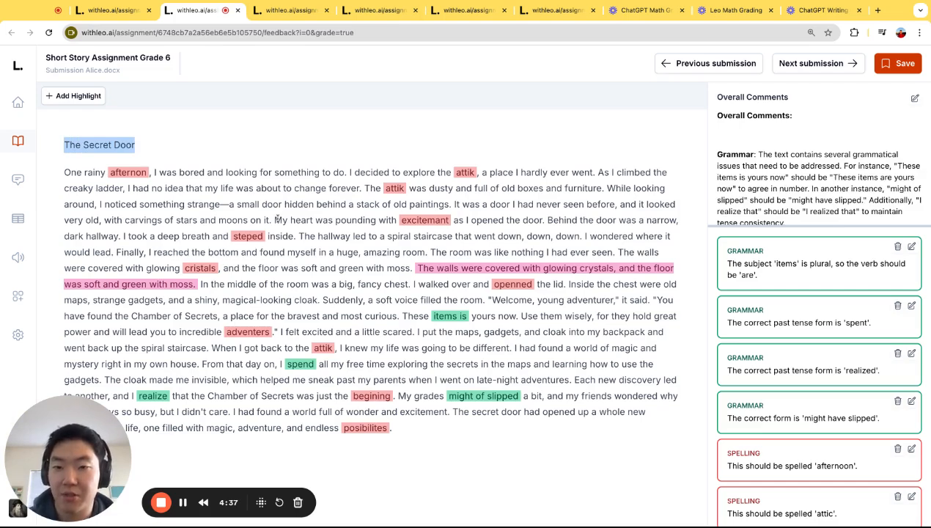
click(307, 216)
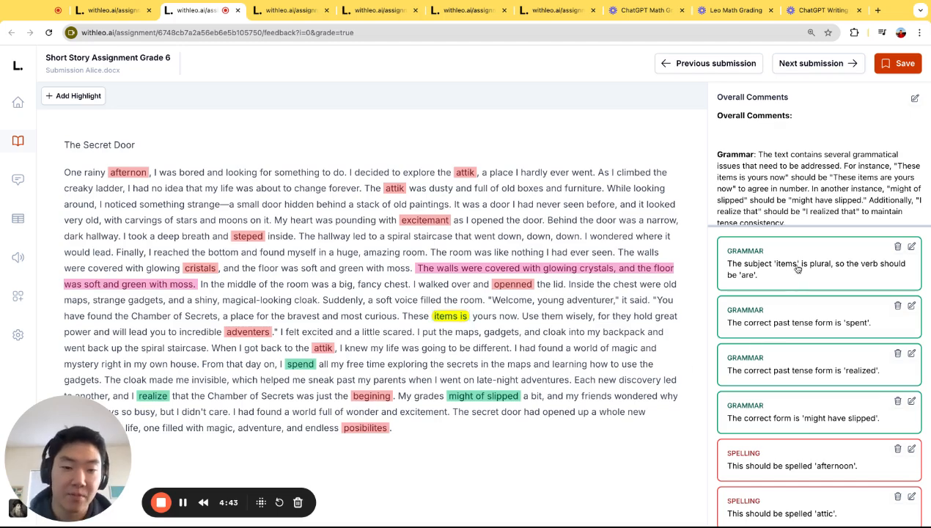
scroll(777, 406, down, 3)
scroll(779, 408, down, 1)
scroll(786, 454, down, 2)
scroll(788, 506, down, 7)
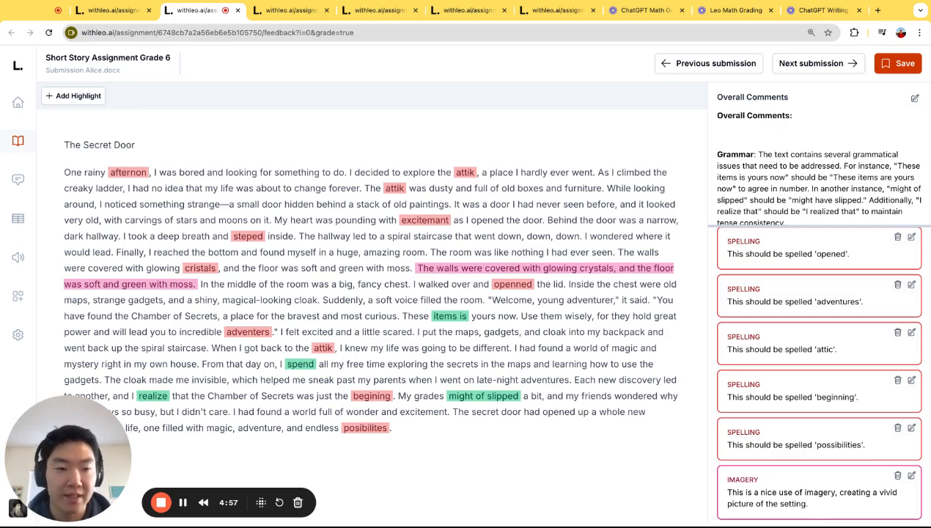
scroll(787, 362, up, 6)
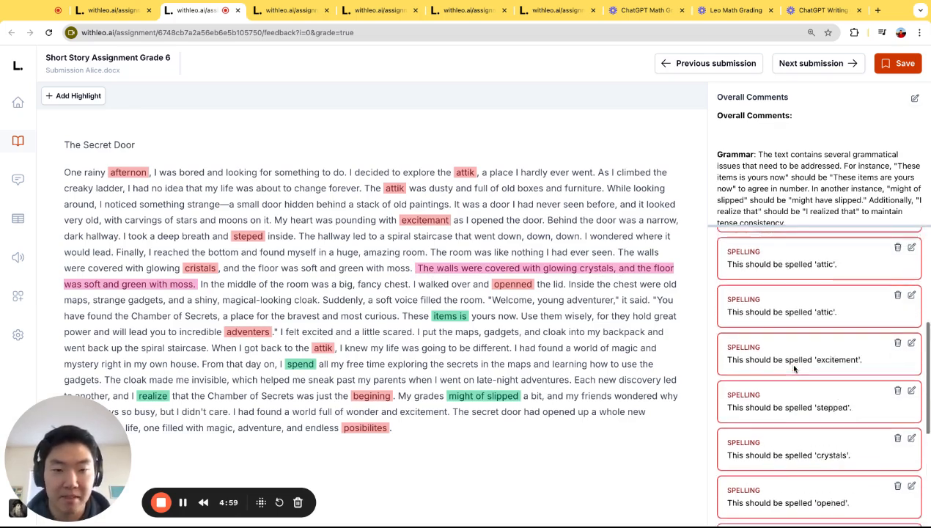
scroll(794, 369, up, 1)
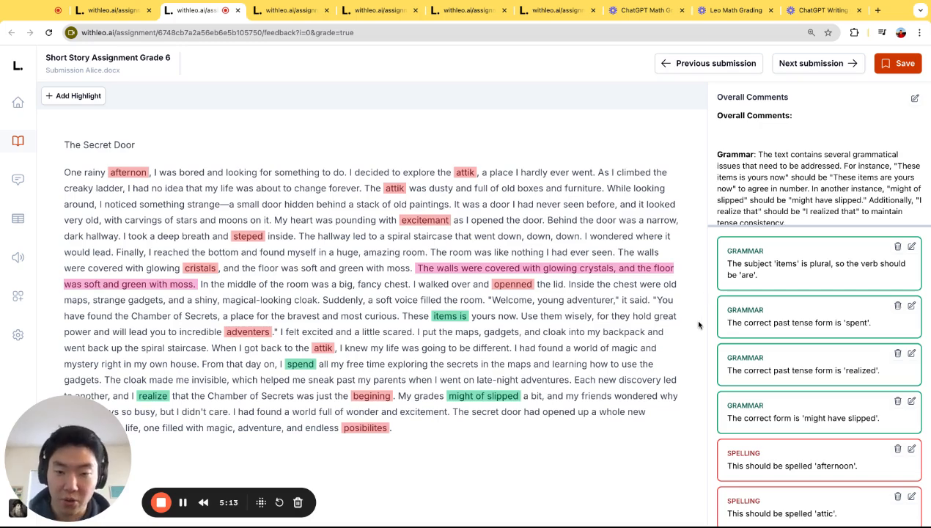
Read the submission's overall comments on grammar, spelling and imagery.
scroll(833, 413, down, 1)
scroll(833, 413, up, 1)
scroll(769, 168, down, 2)
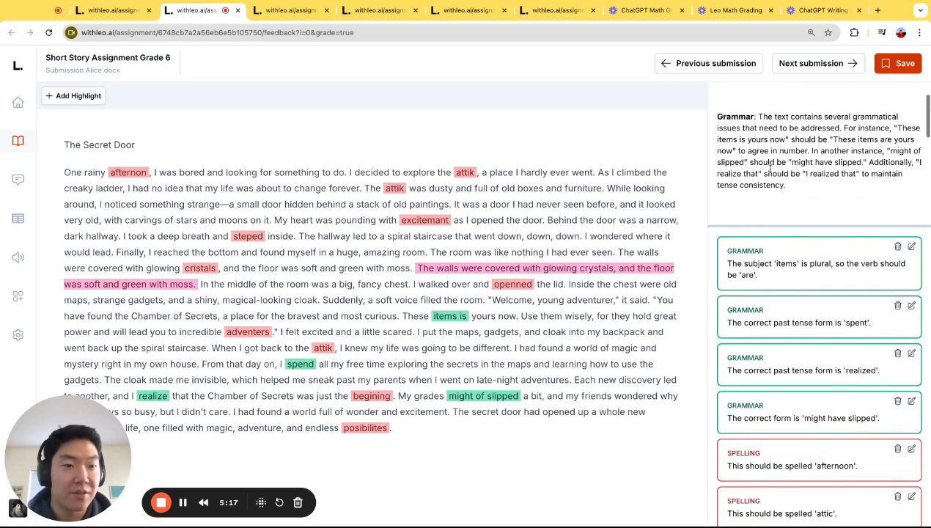
scroll(769, 168, down, 1)
scroll(770, 169, up, 1)
scroll(769, 169, down, 2)
scroll(770, 168, up, 2)
scroll(771, 141, up, 2)
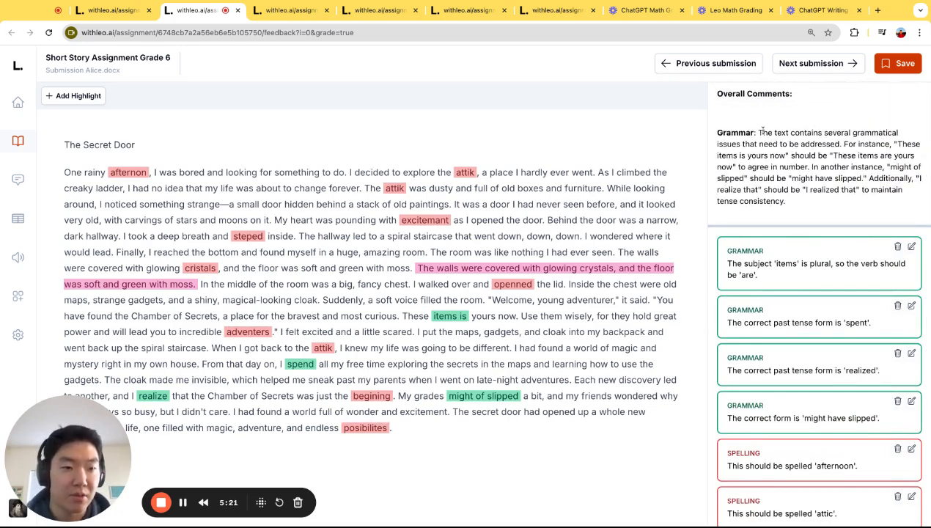
drag(760, 133, 797, 209)
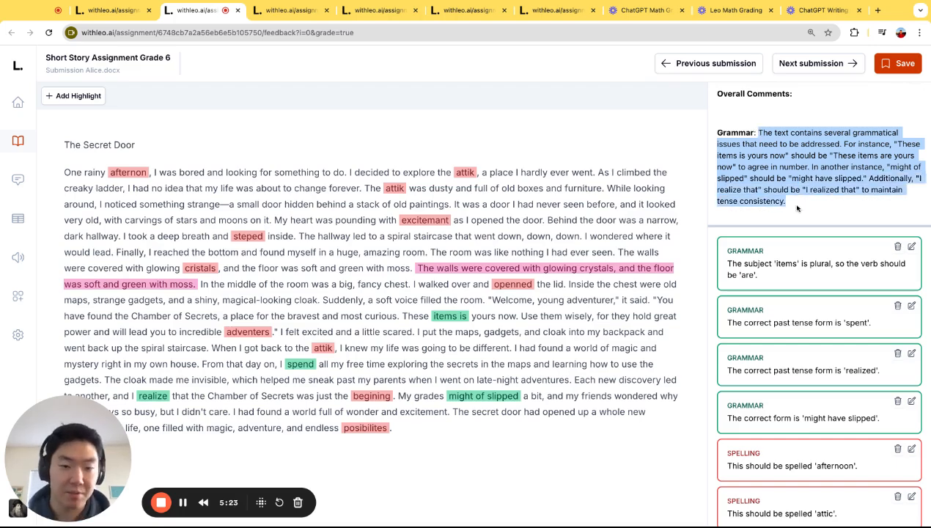
scroll(797, 209, down, 2)
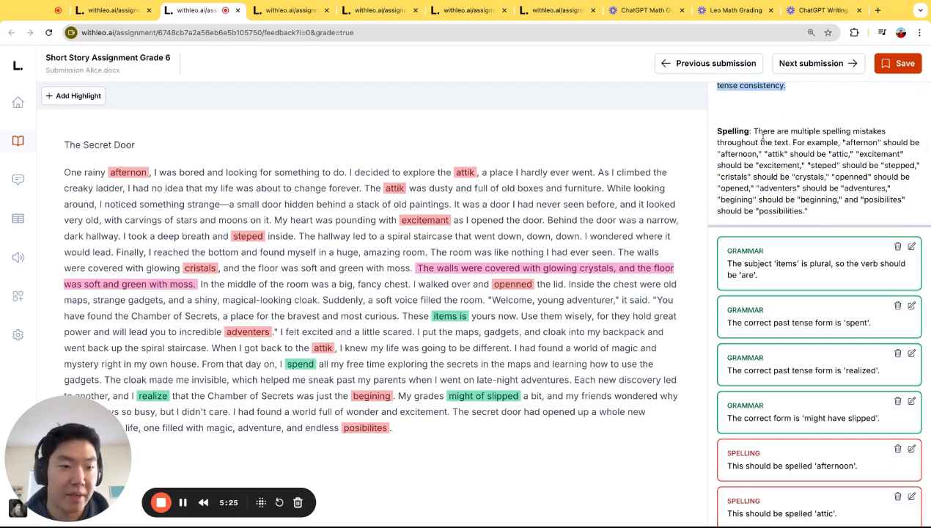
click(755, 130)
drag(755, 130, 807, 214)
scroll(768, 150, down, 3)
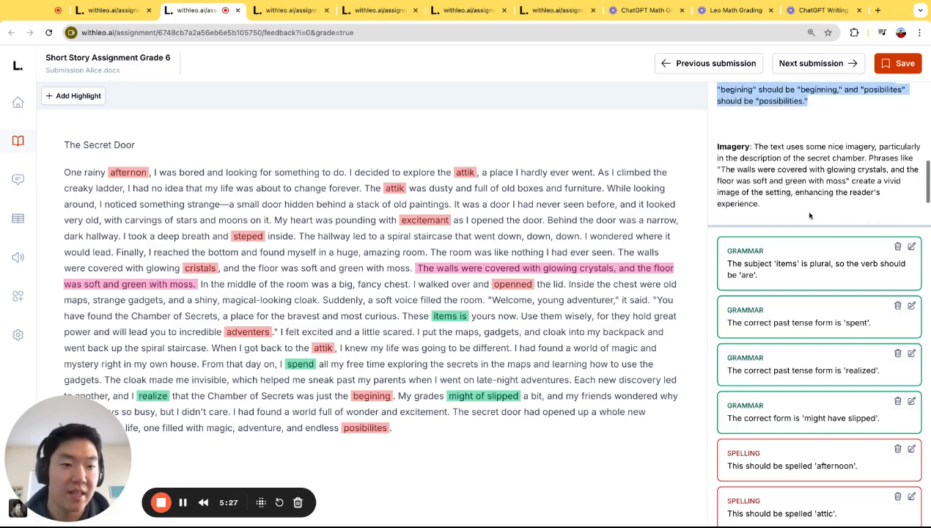
drag(753, 138, 763, 197)
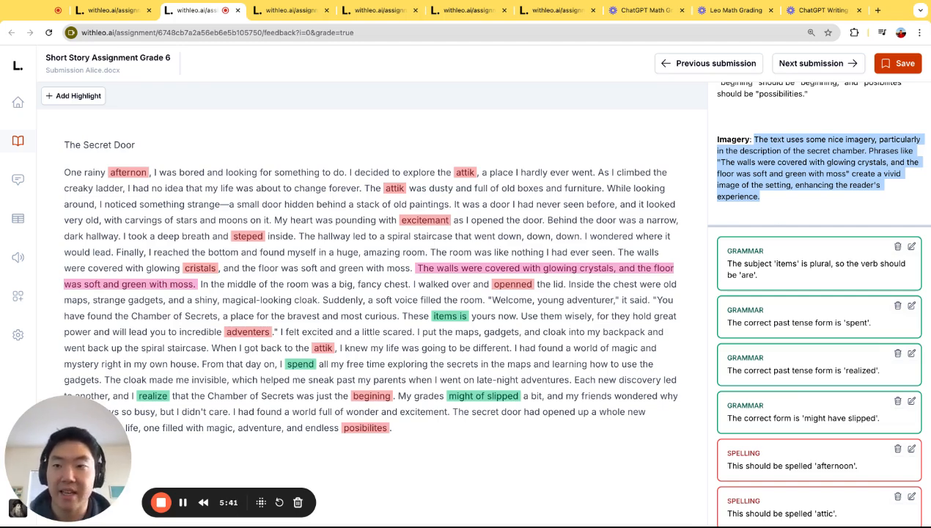
key(ctrl+shift+Tab)
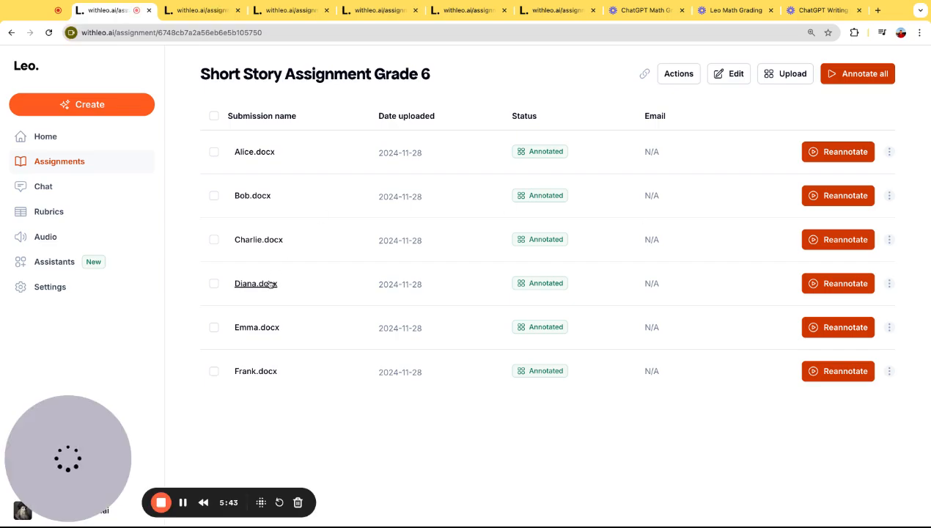
key(ctrl+Tab)
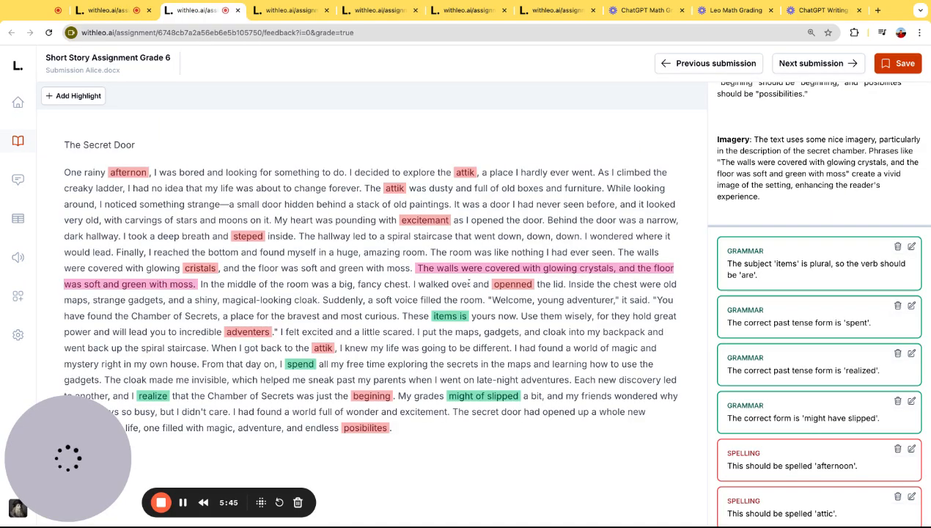